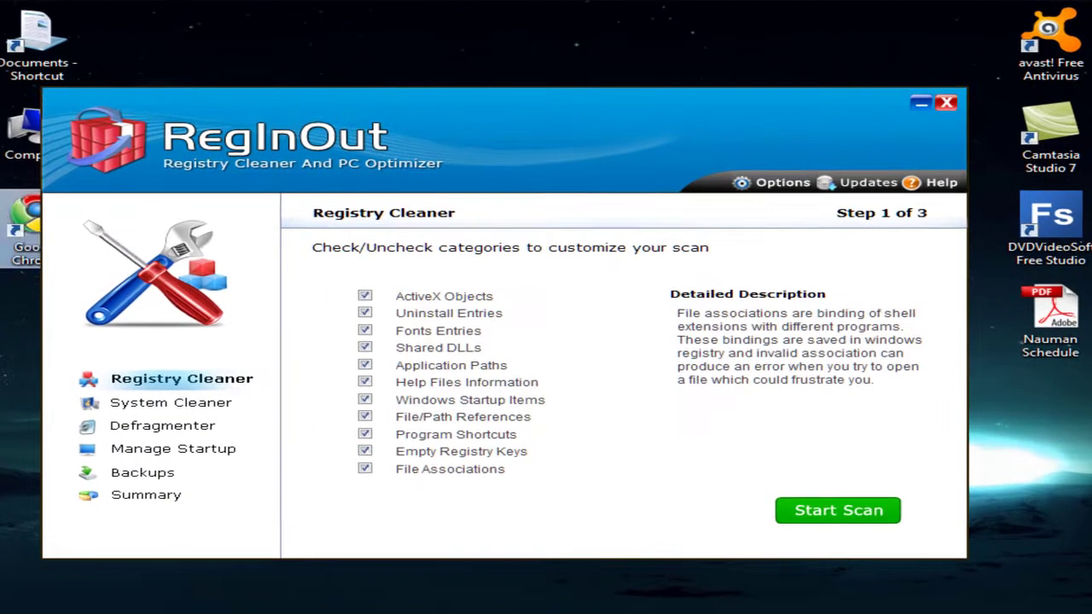
double_click(90, 209)
left_click(1015, 22)
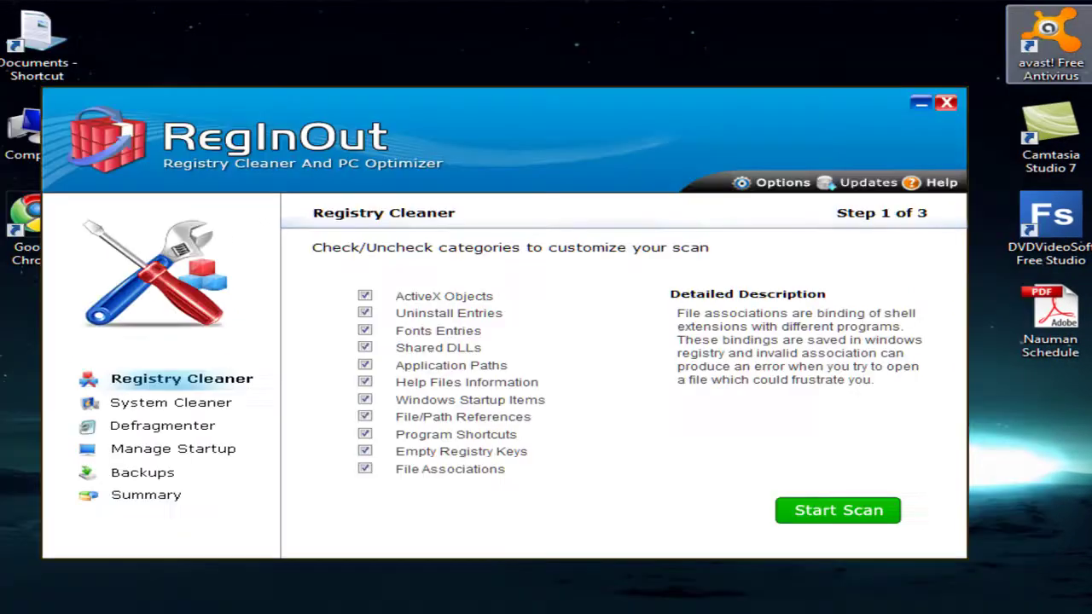
Step: Start a registry scan with all categories checked and cancel it while it is running
left_click(443, 296)
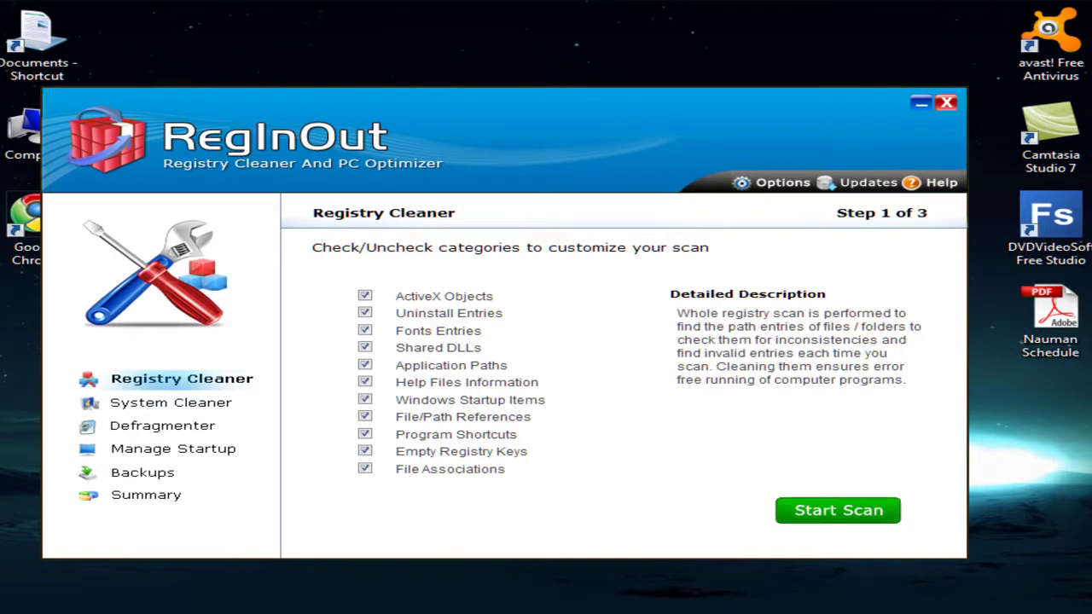
left_click(838, 510)
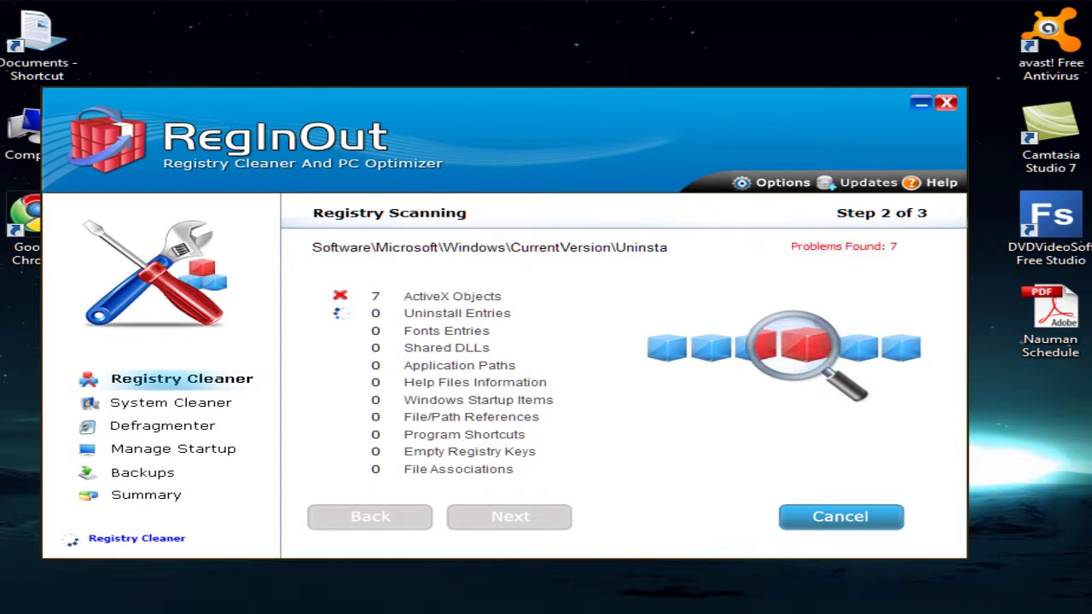
key("Escape")
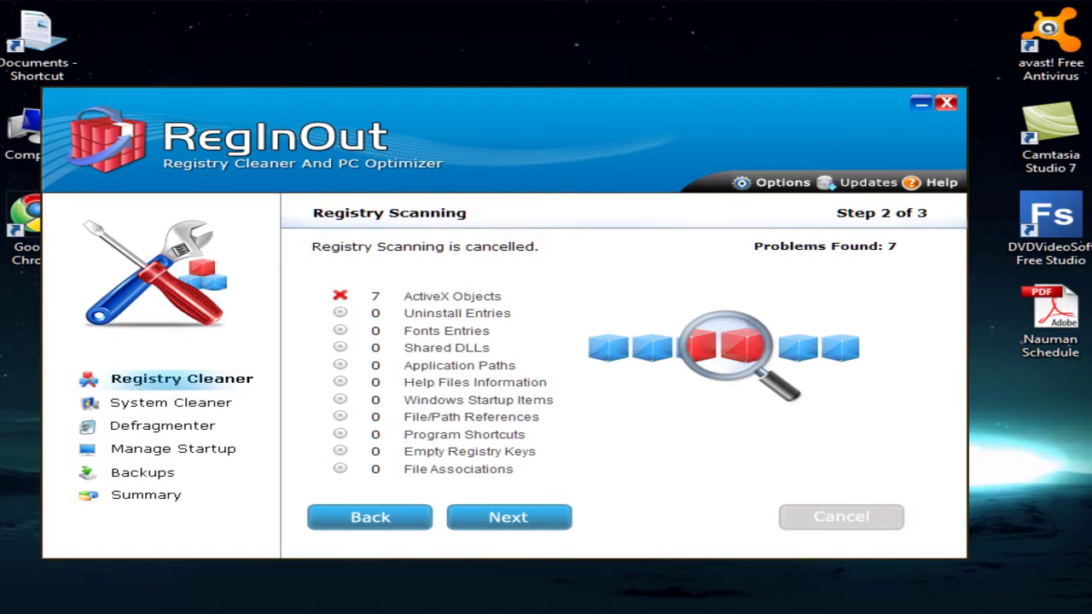
Step: Analyze and clean the checked Windows and browser items with System Cleaner, declining the system restart
left_click(170, 402)
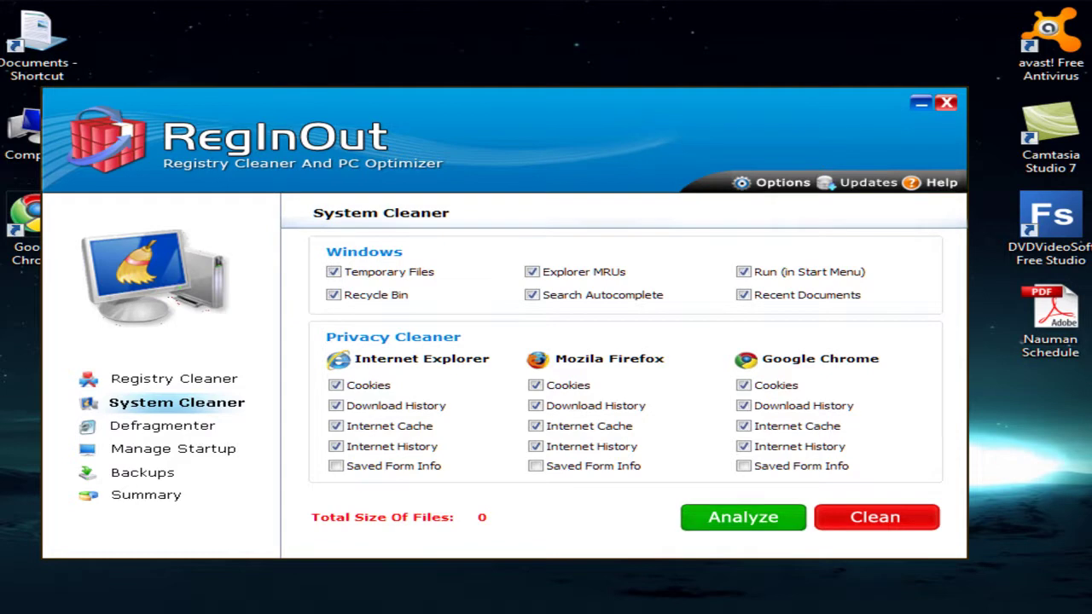
left_click(742, 517)
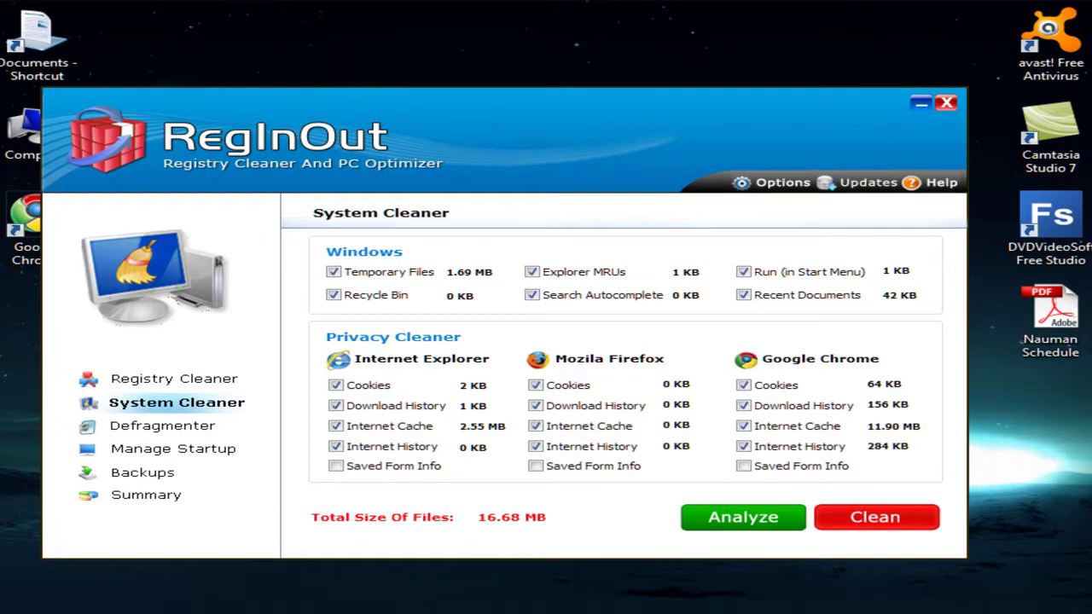
left_click_drag(546, 128, 537, 92)
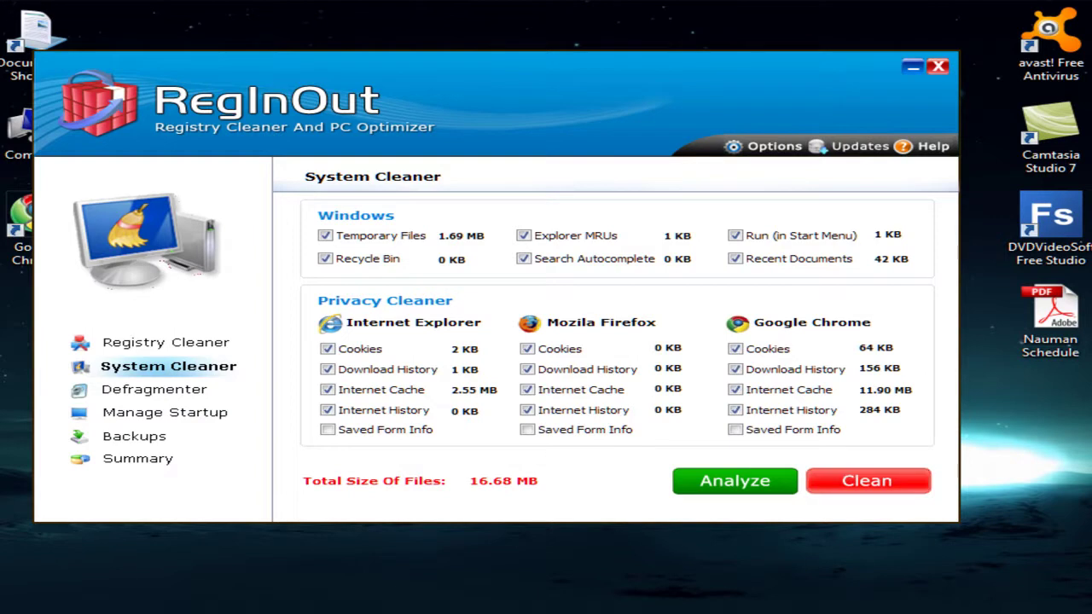
left_click(867, 480)
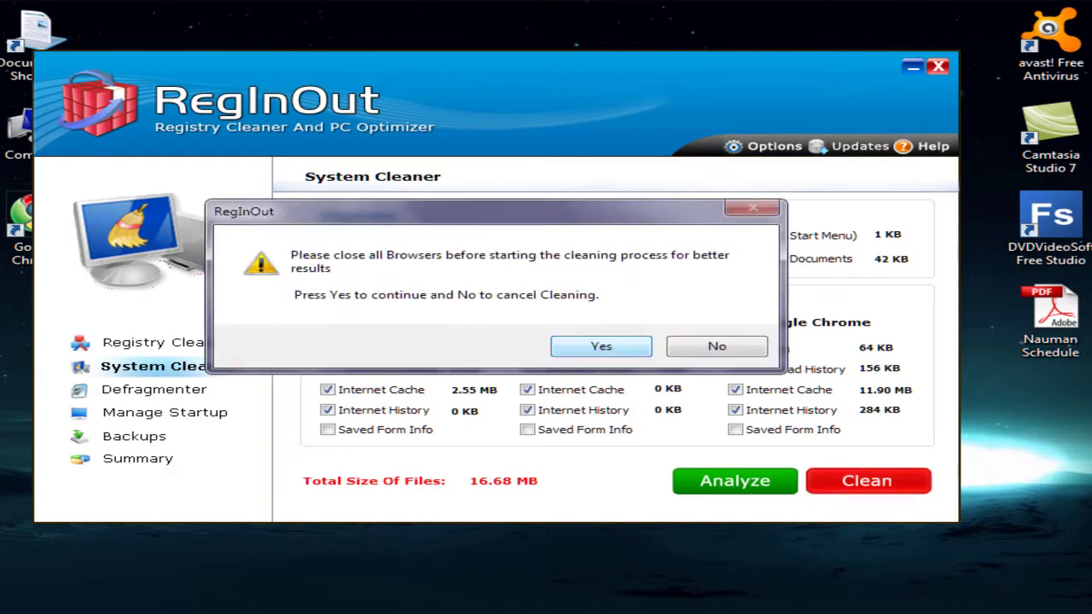
left_click(602, 345)
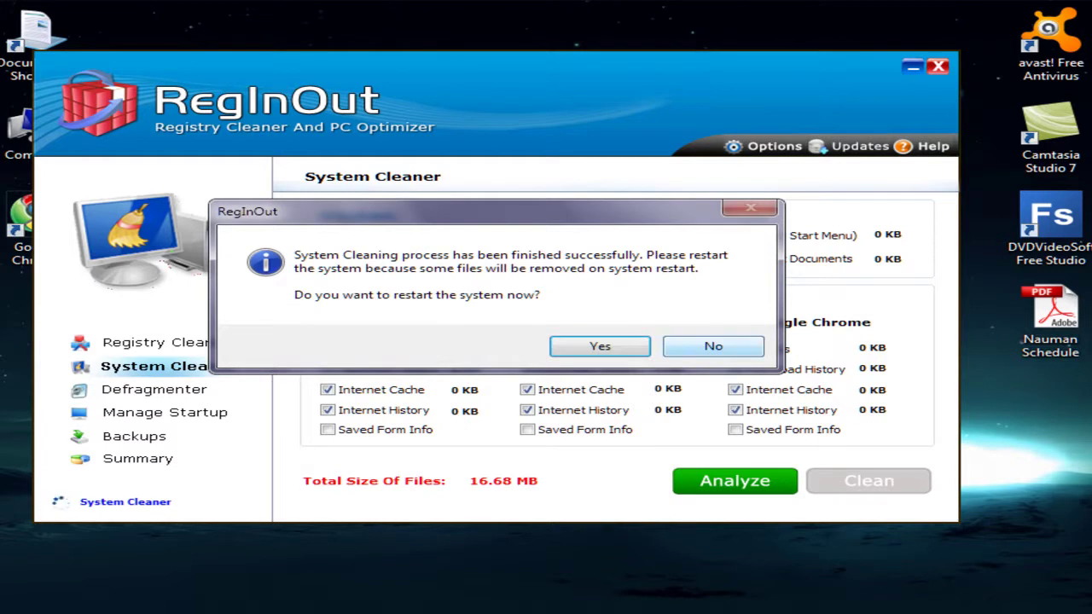
left_click(713, 346)
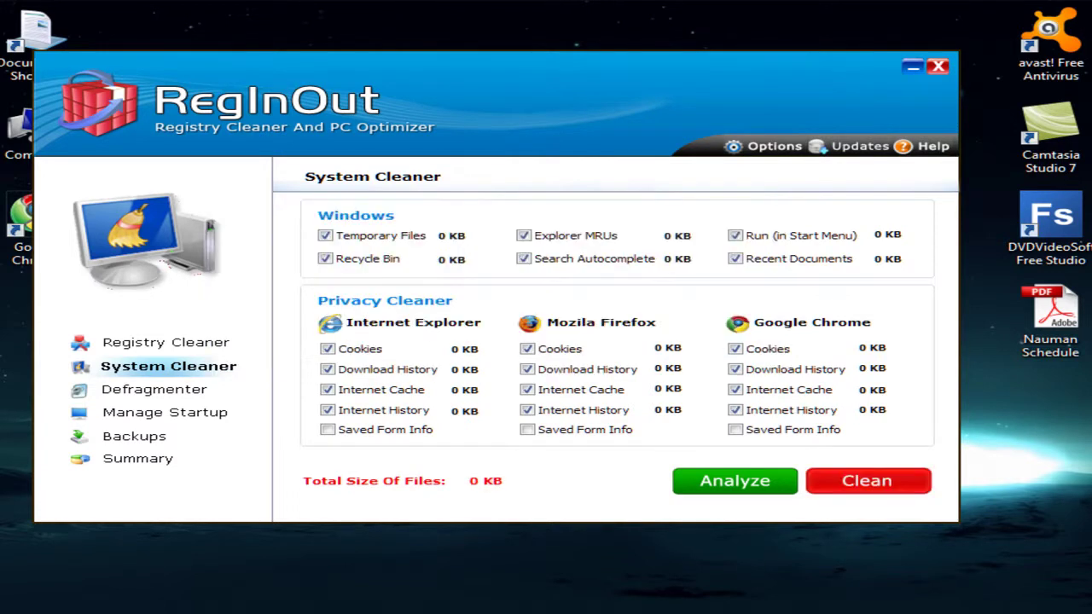
left_click(154, 389)
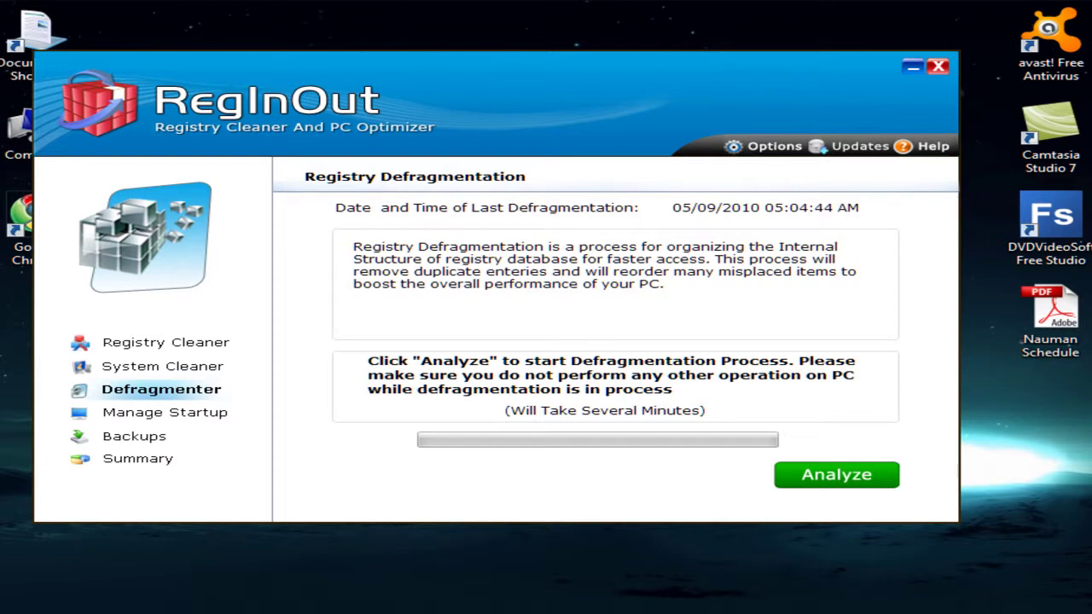
left_click(836, 474)
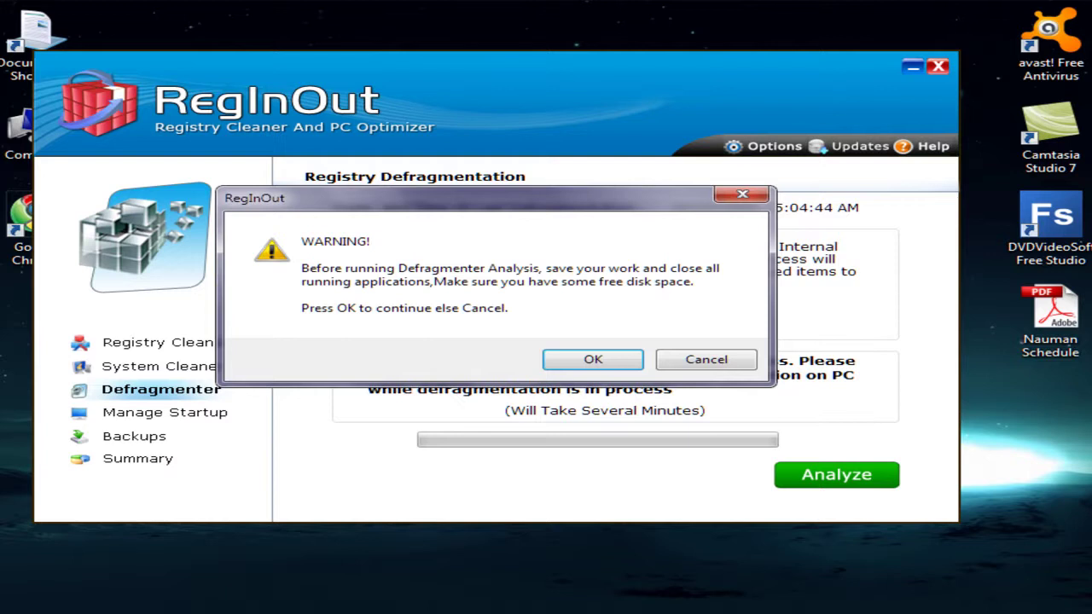
left_click_drag(384, 197, 479, 148)
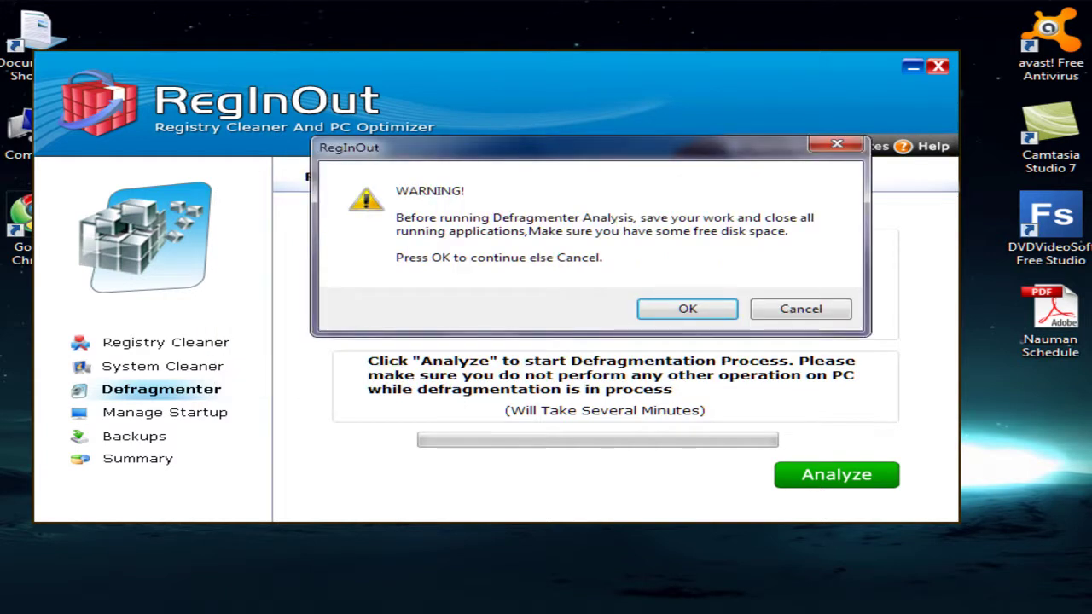
left_click_drag(478, 147, 414, 154)
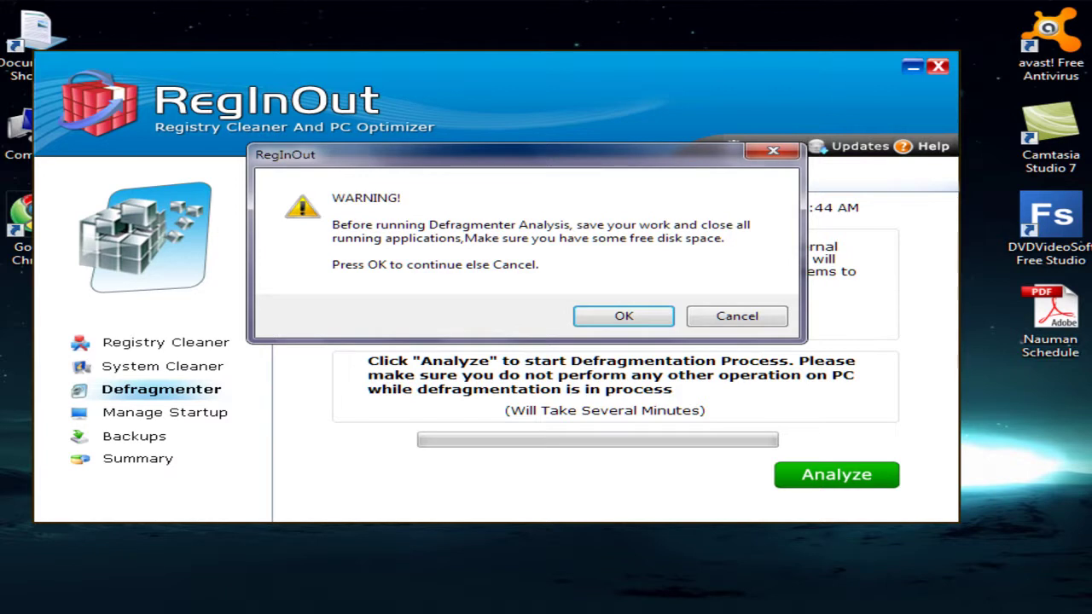
left_click(736, 316)
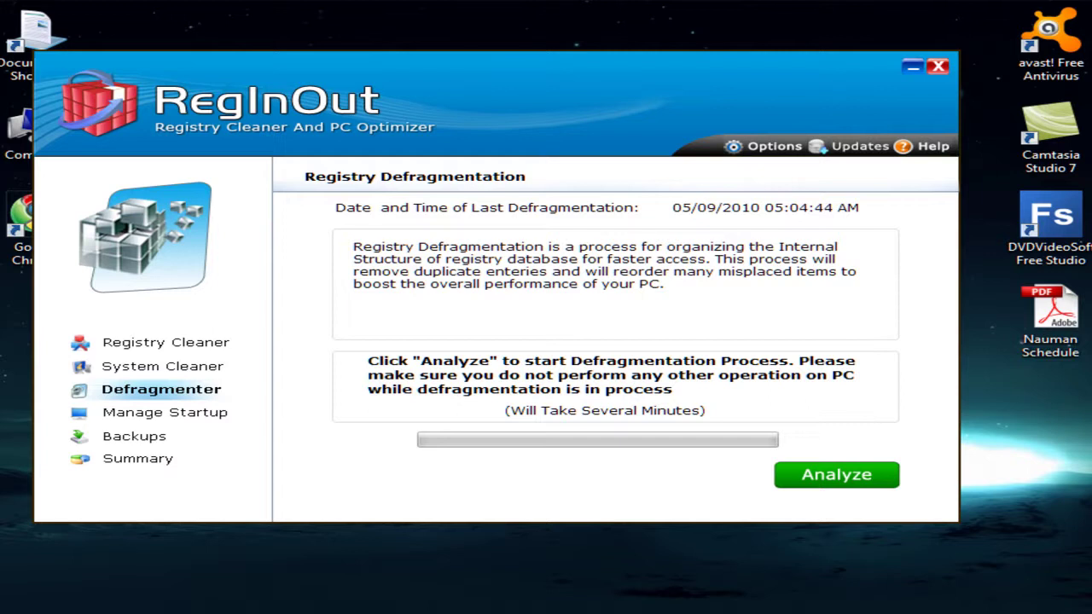
Step: Examine the full list of startup programs in Manage Startup, including HotKeysCmds, Adobe ARM, HP Software Update and the Norton Online Backup entry
left_click(165, 412)
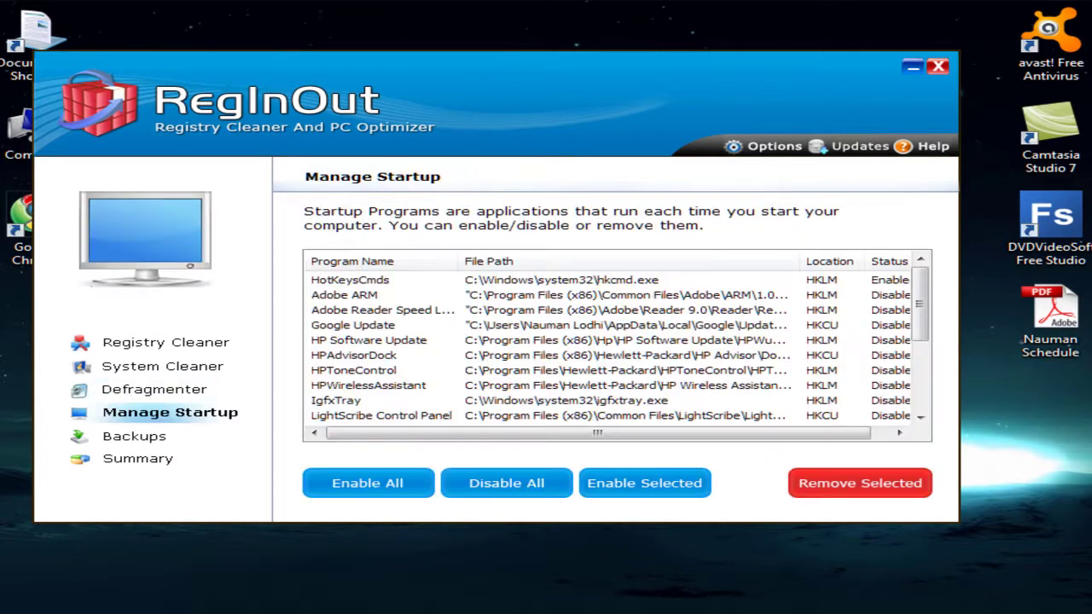
scroll(614, 350, "down", 3)
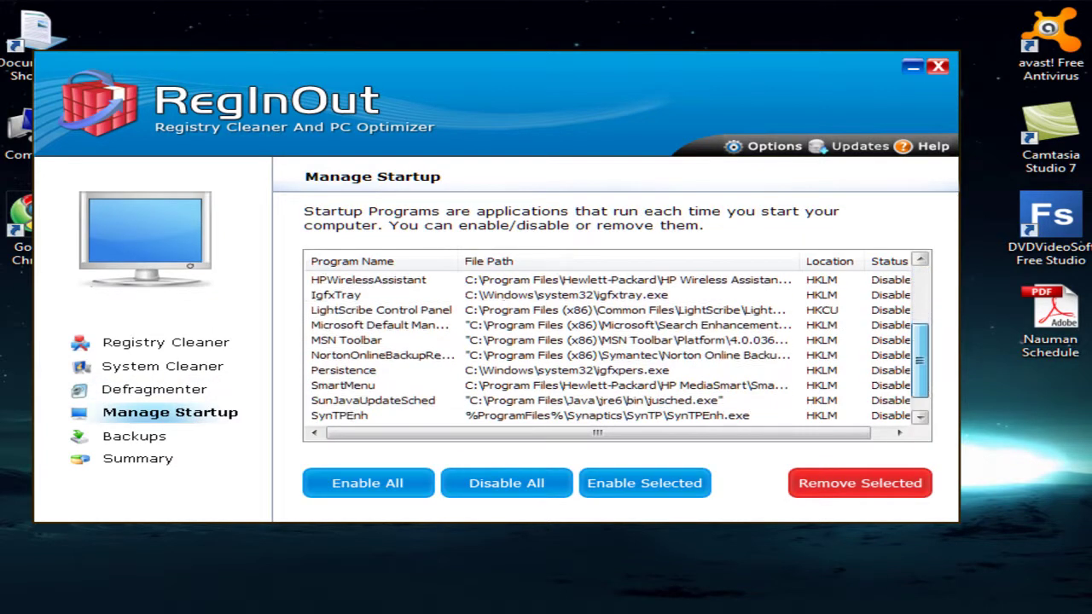
scroll(614, 349, "up", 3)
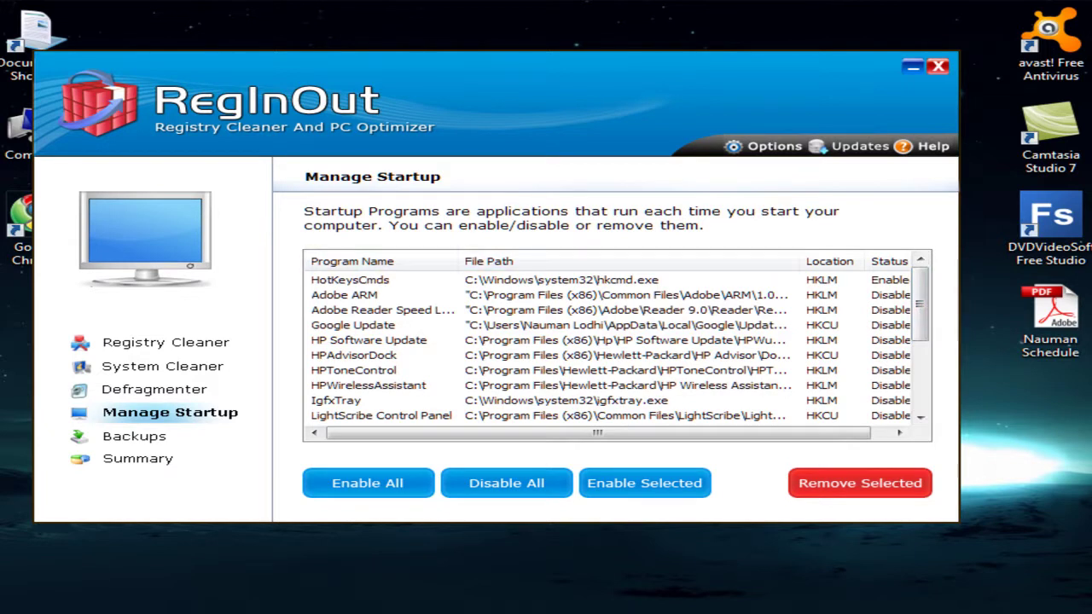
left_click(597, 279)
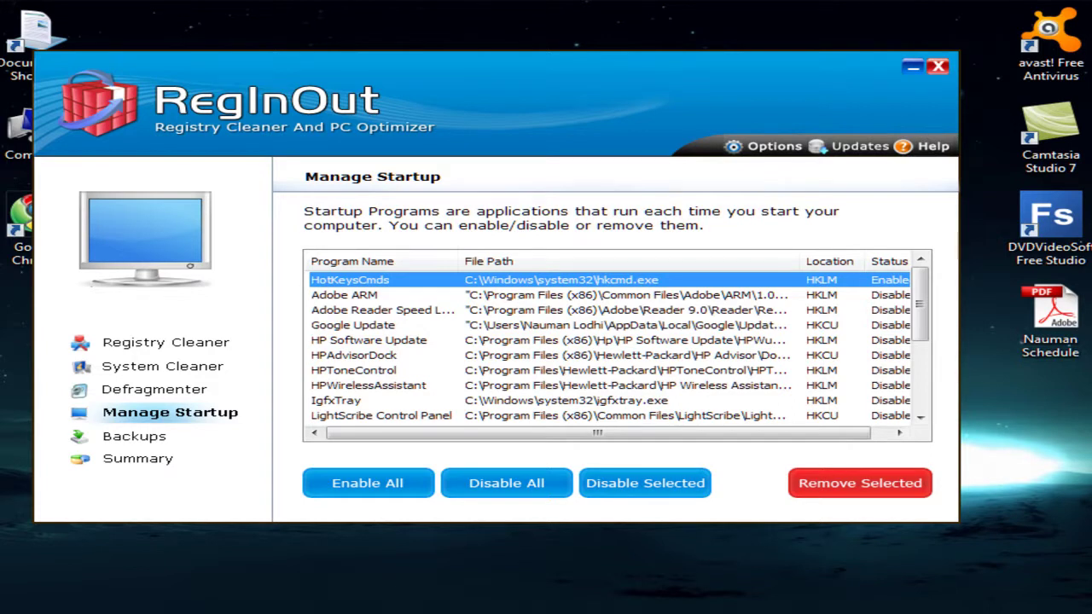
left_click(597, 294)
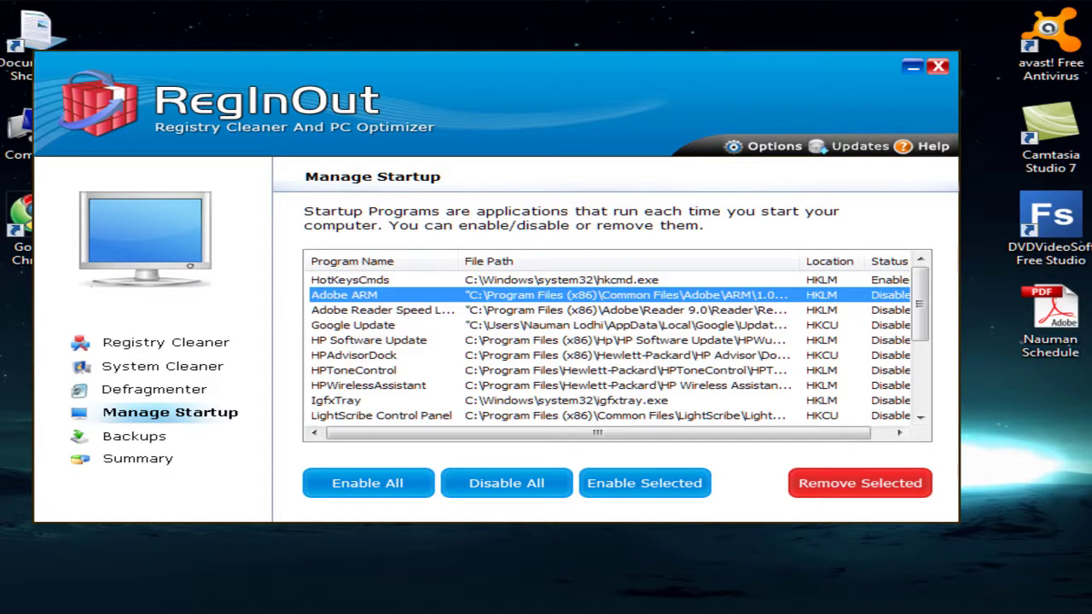
left_click(597, 340)
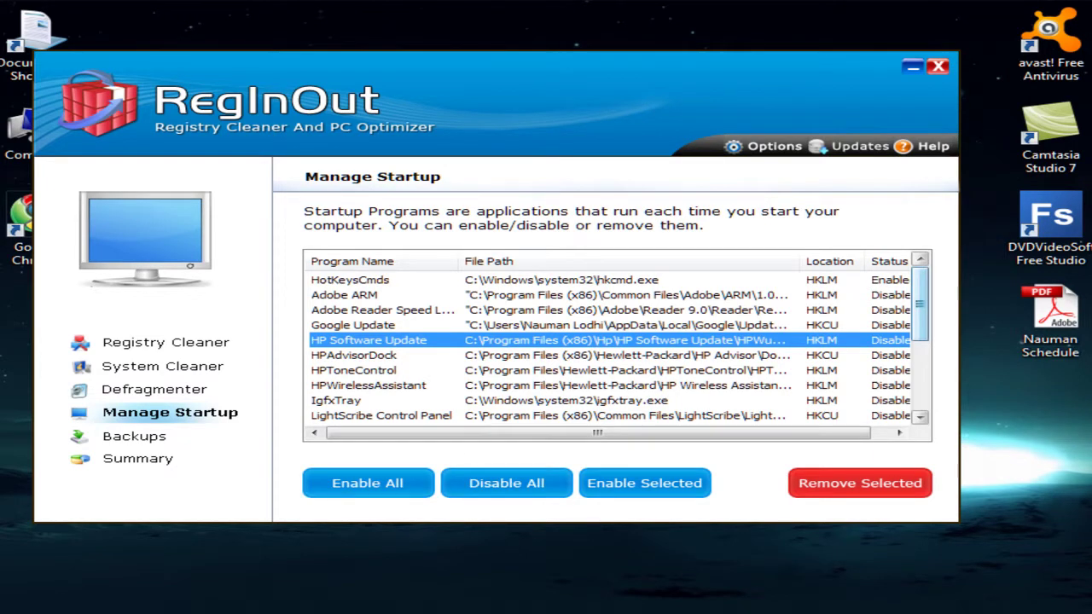
scroll(616, 350, "down", 3)
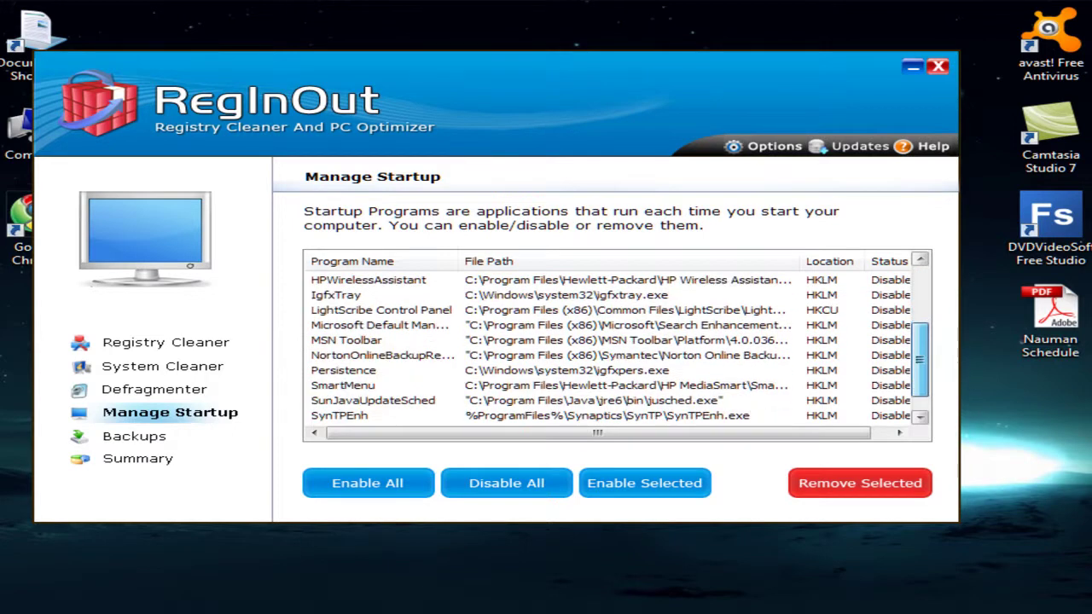
scroll(616, 349, "down", 1)
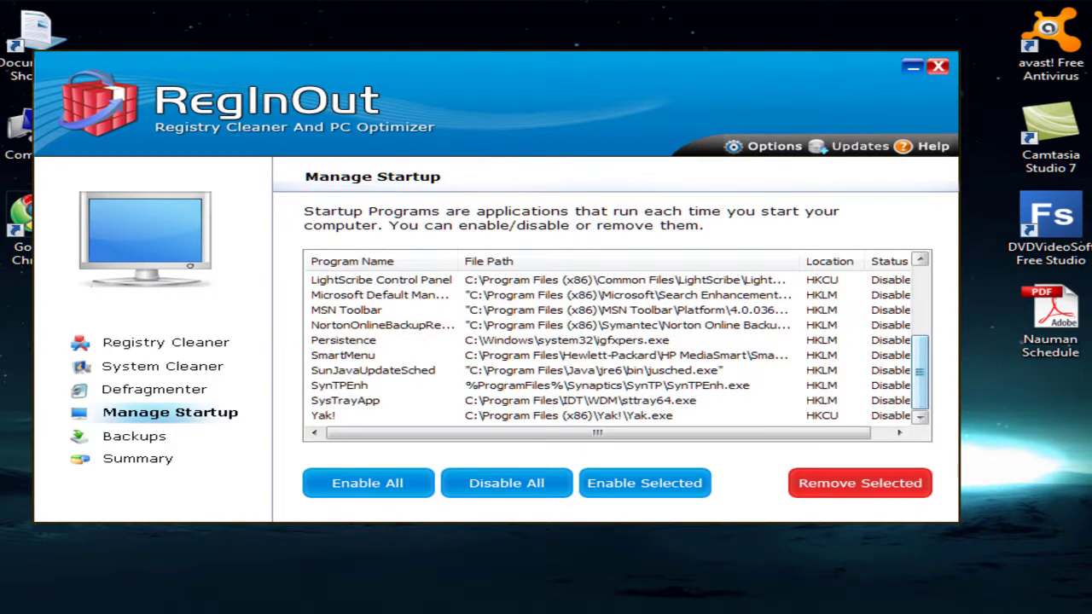
left_click_drag(920, 372, 920, 304)
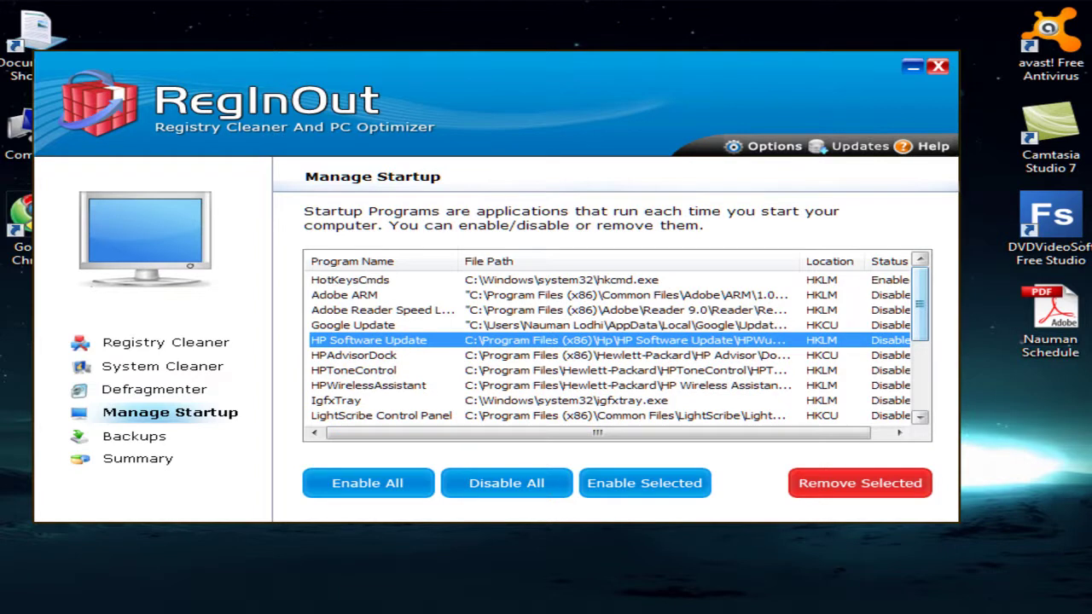
scroll(616, 347, "down", 3)
scroll(616, 350, "down", 1)
left_click(609, 325)
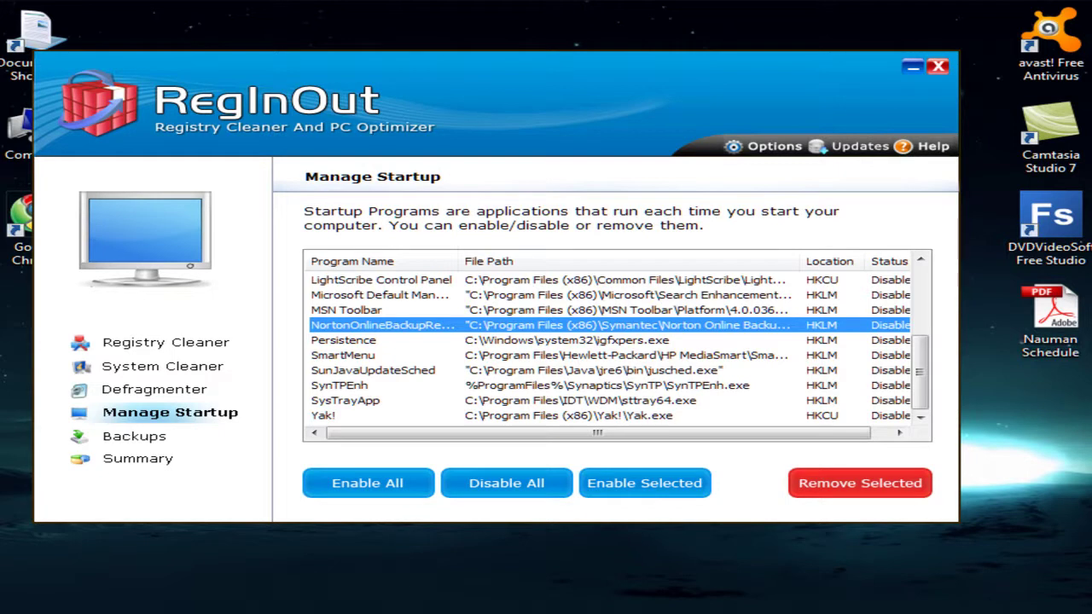
Step: Review the list of registry backups and the registry cleaner summary, returning to the Registry Cleaner
left_click(134, 436)
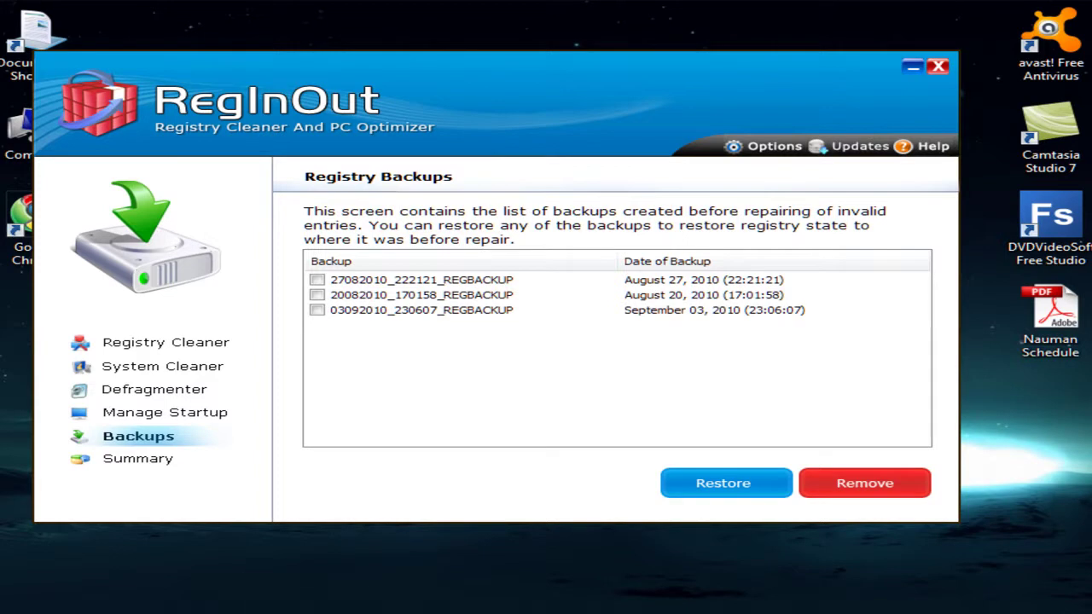
left_click_drag(546, 94, 565, 121)
left_click(106, 495)
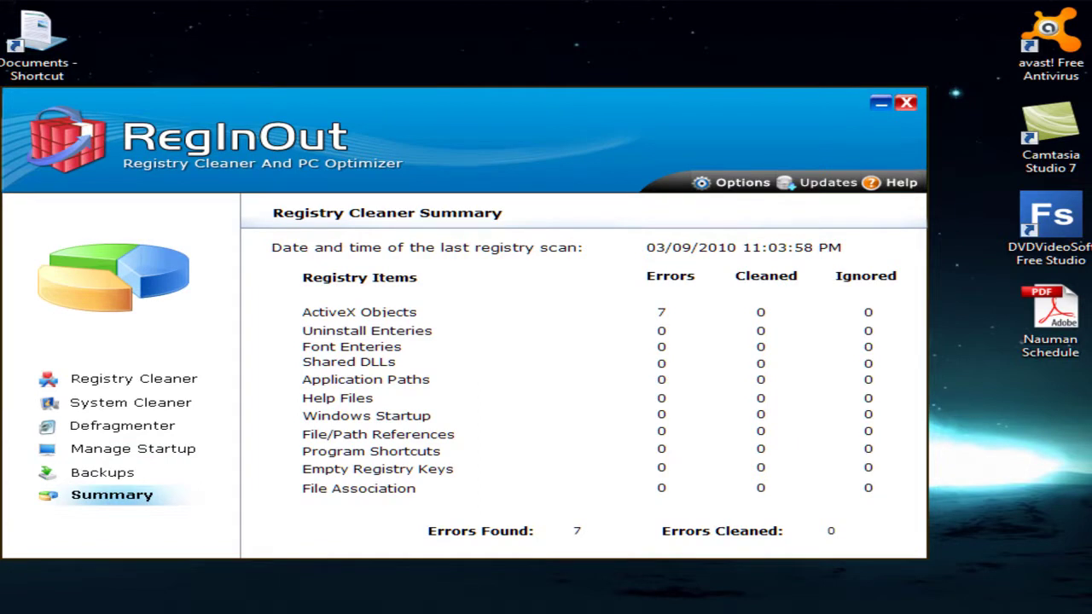
left_click(134, 378)
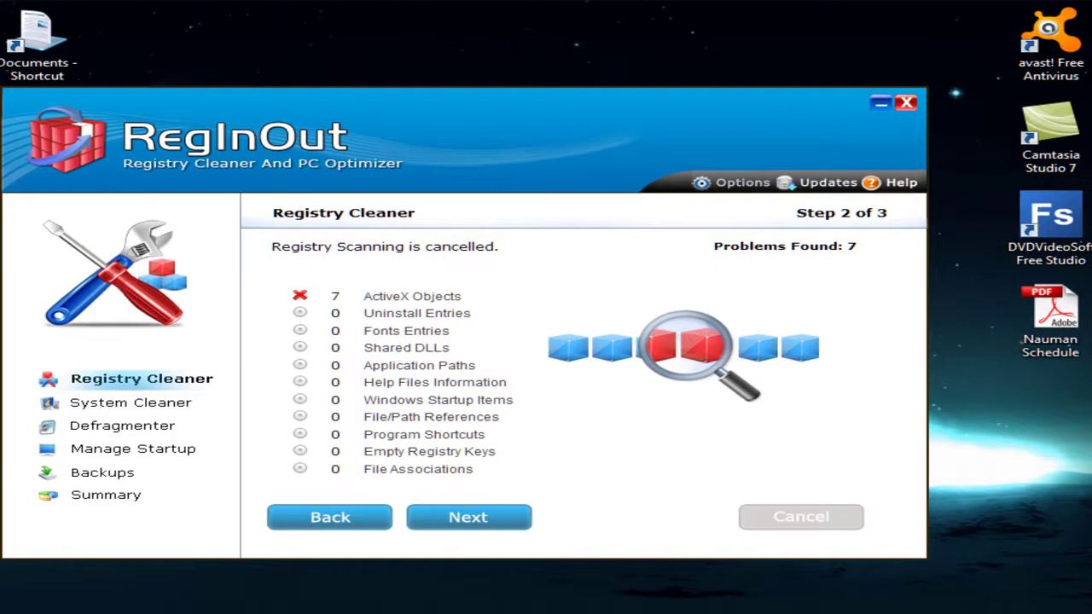
Step: Enable Start on Windows Startup and Set Restore Point before Registry Repair in the general settings
left_click(741, 183)
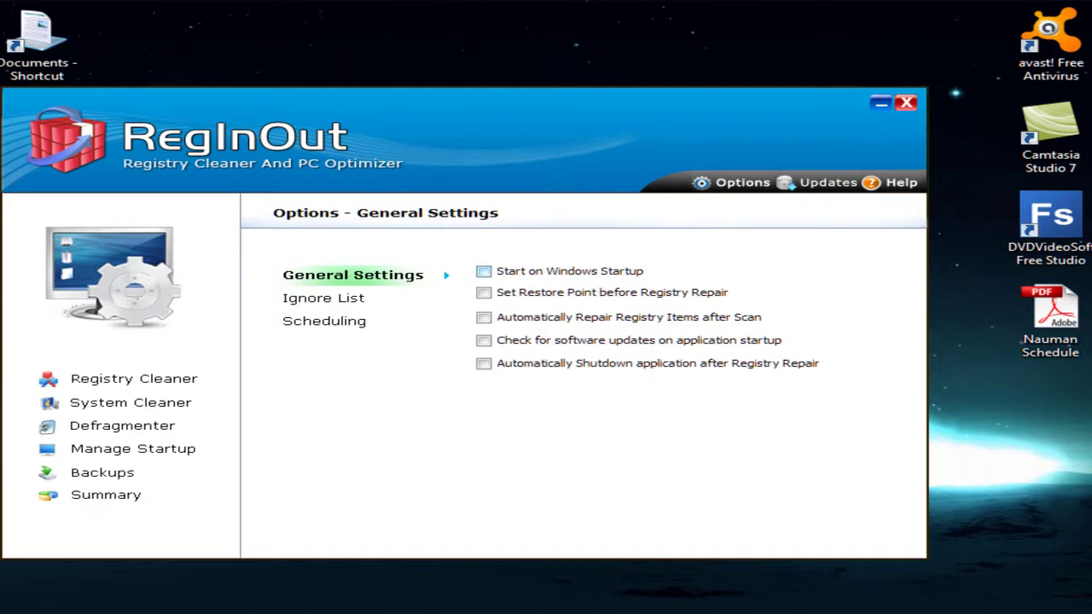
left_click(483, 272)
left_click(484, 293)
left_click(484, 363)
left_click(483, 363)
left_click_drag(512, 128, 600, 126)
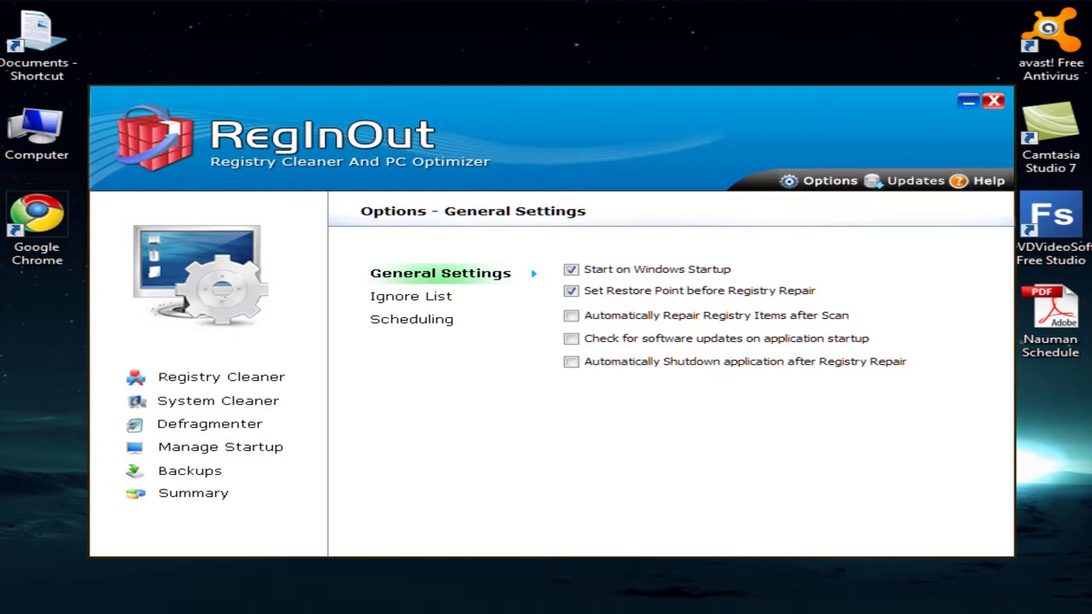
Step: View the ignore list and exclude Fonts Entries from the Registry Cleaner's scan categories
left_click(410, 296)
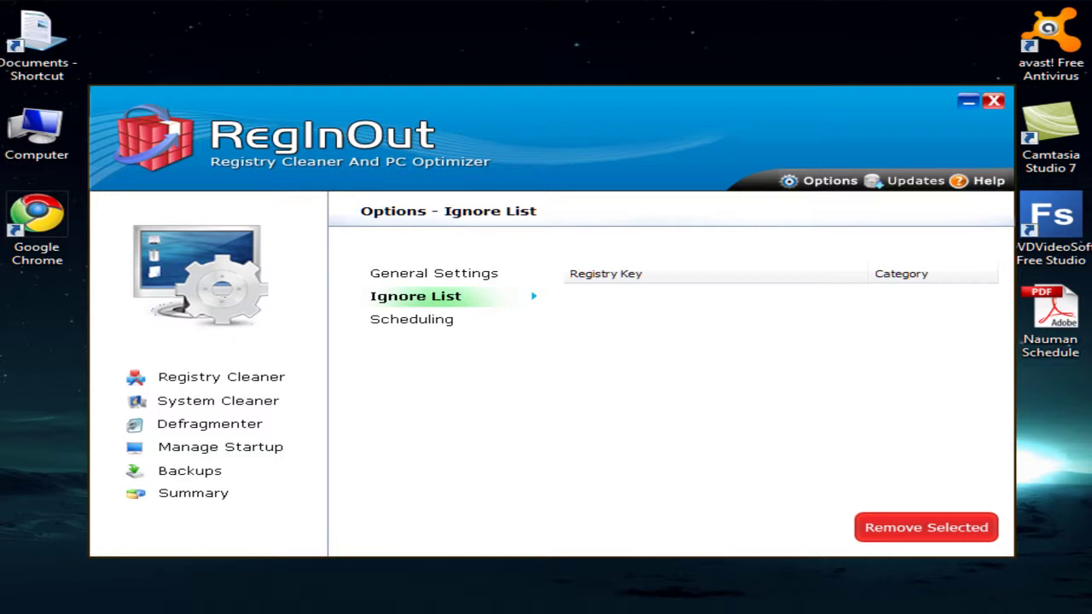
left_click(221, 376)
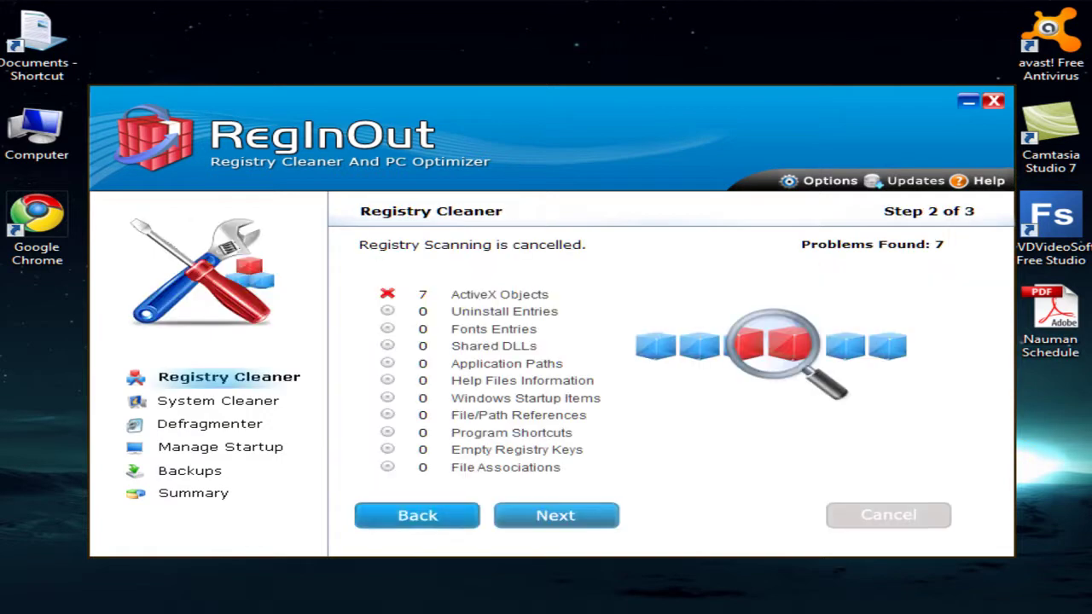
left_click(417, 515)
left_click(412, 329)
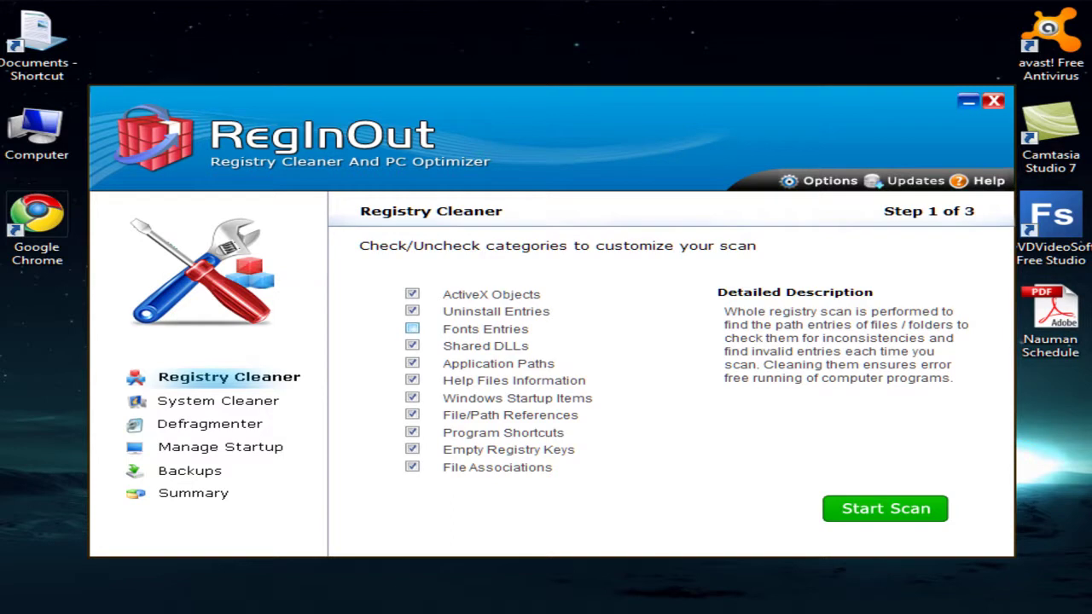
Step: Set the scan schedule to Weekly with a start time of 4:00 AM in the scheduling options
left_click(829, 181)
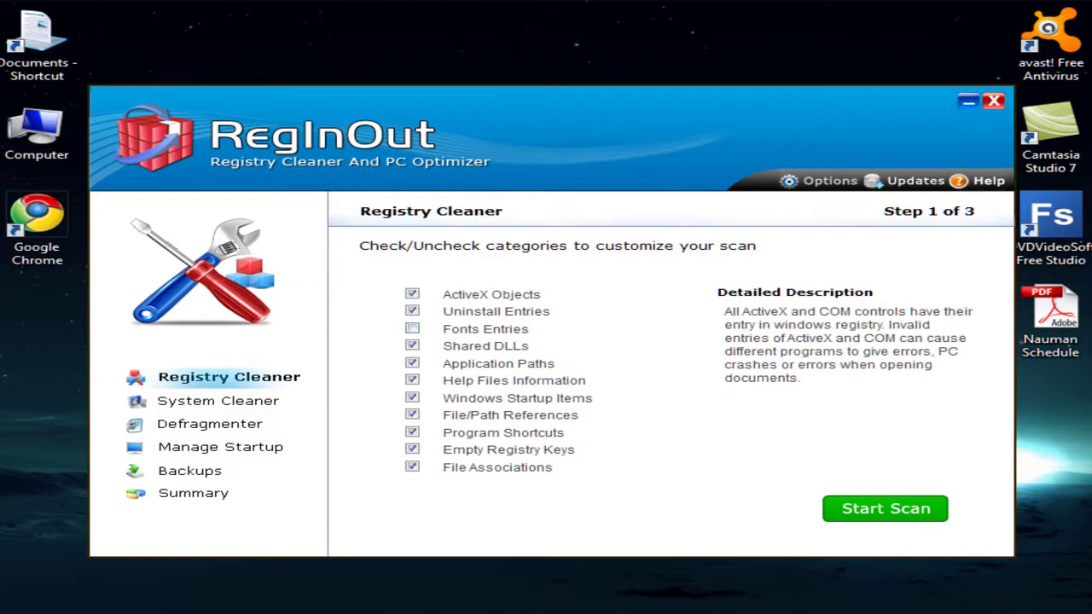
left_click(410, 296)
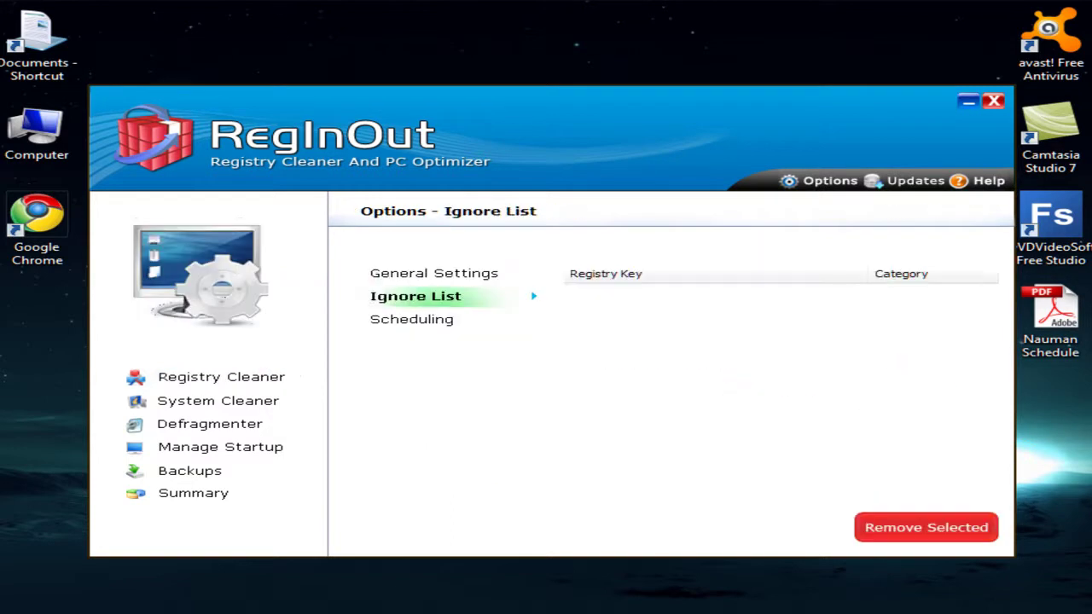
left_click(411, 319)
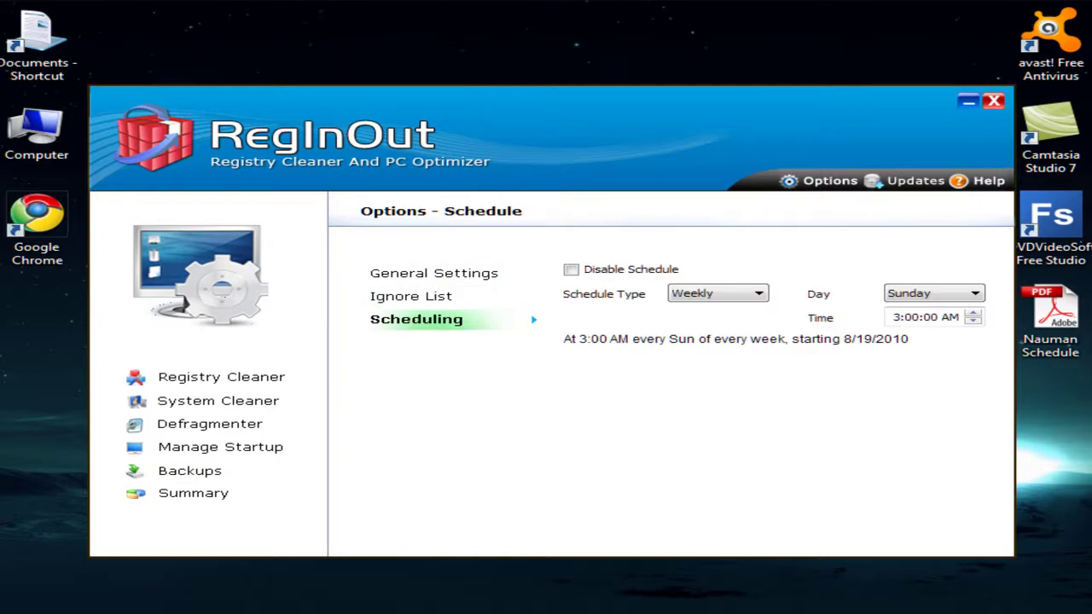
left_click(717, 293)
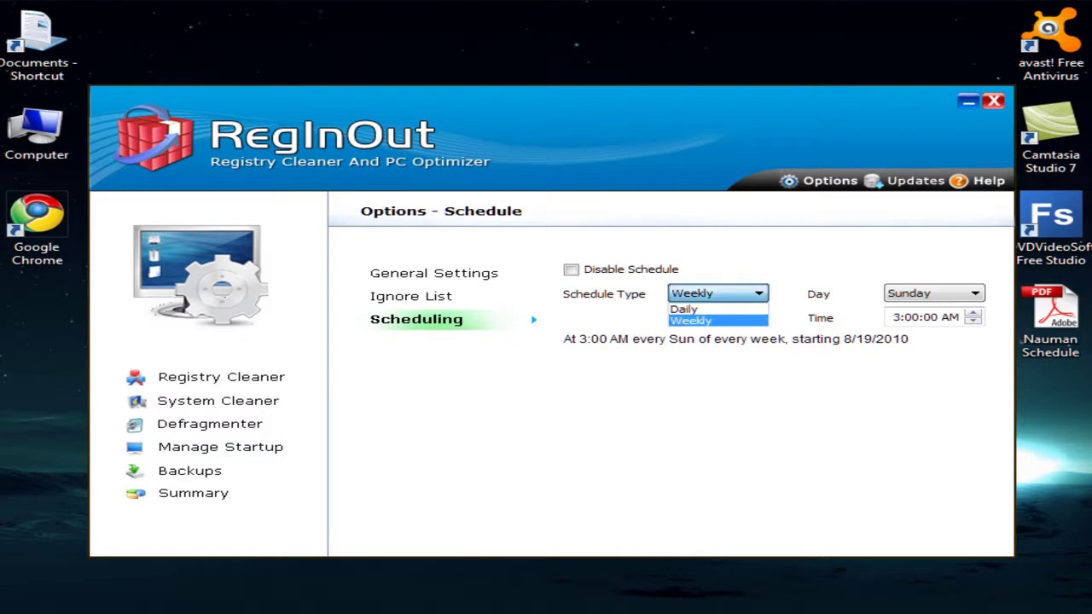
left_click(718, 320)
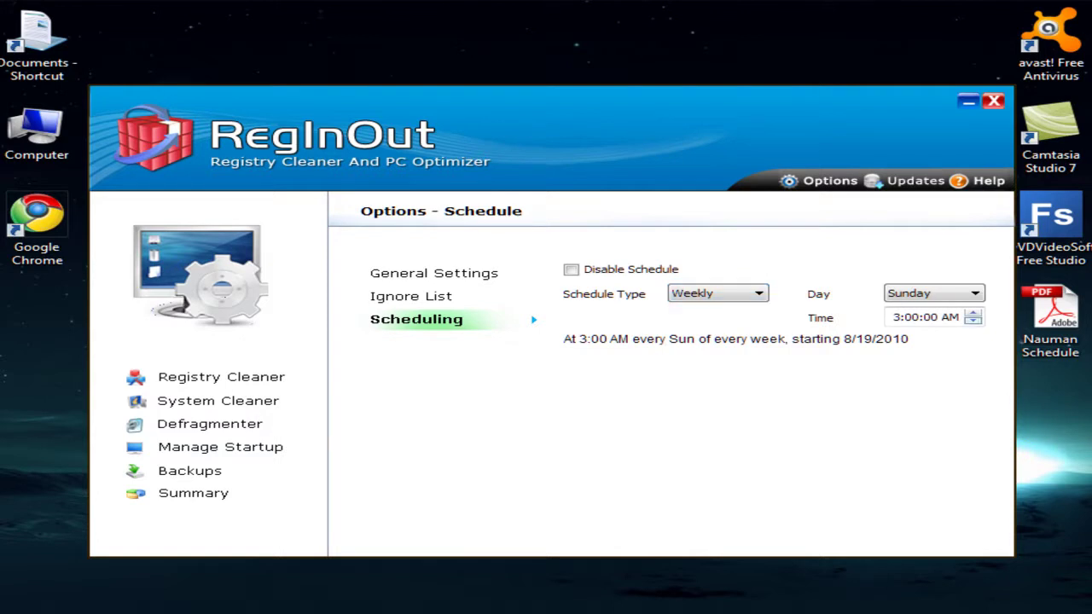
left_click(972, 312)
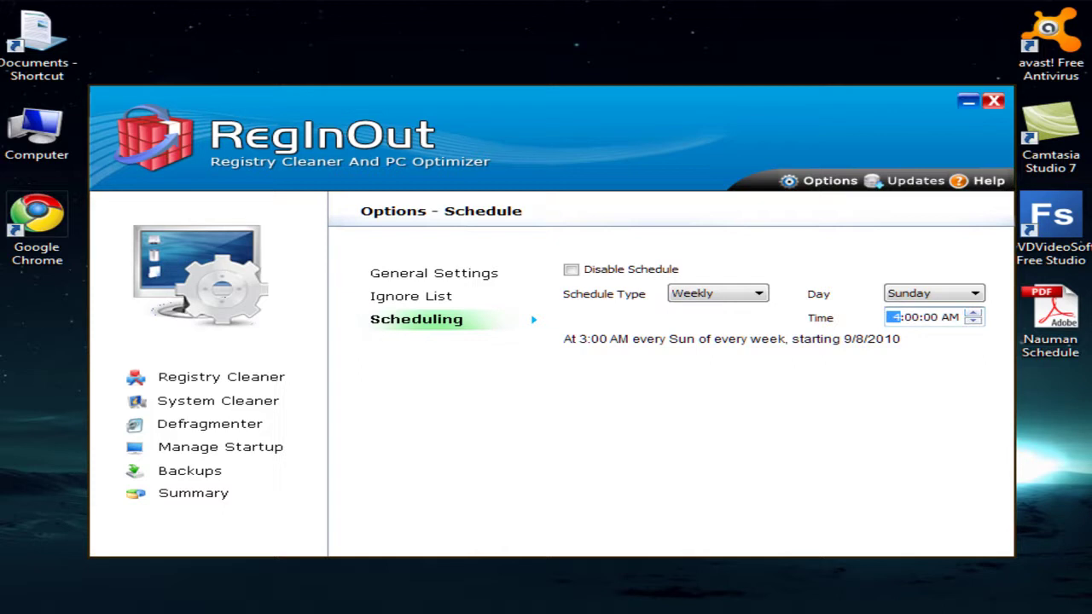
Step: Start a check for software updates
left_click(905, 180)
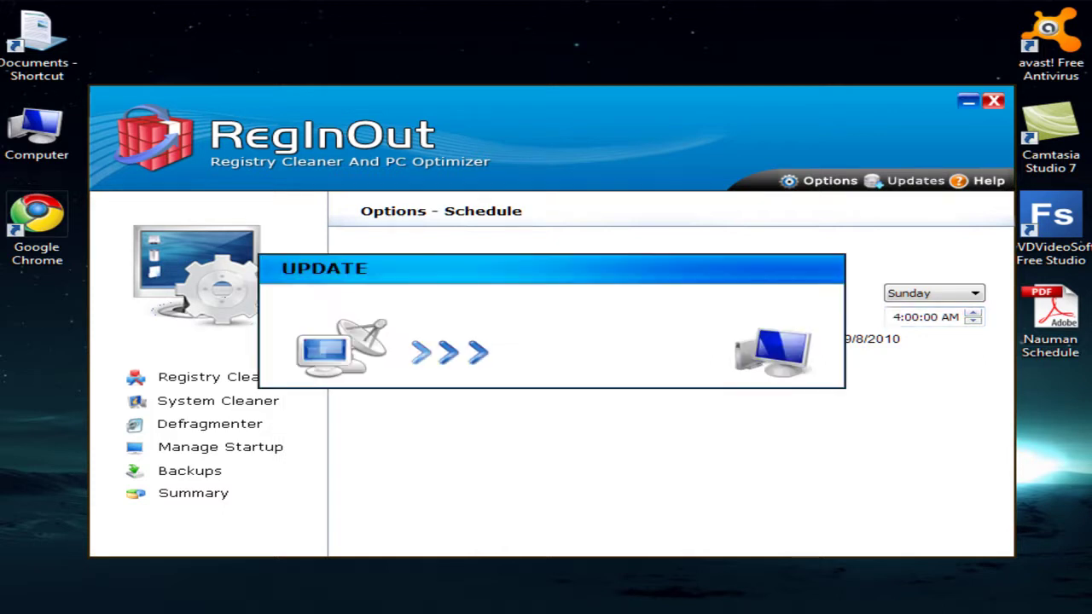